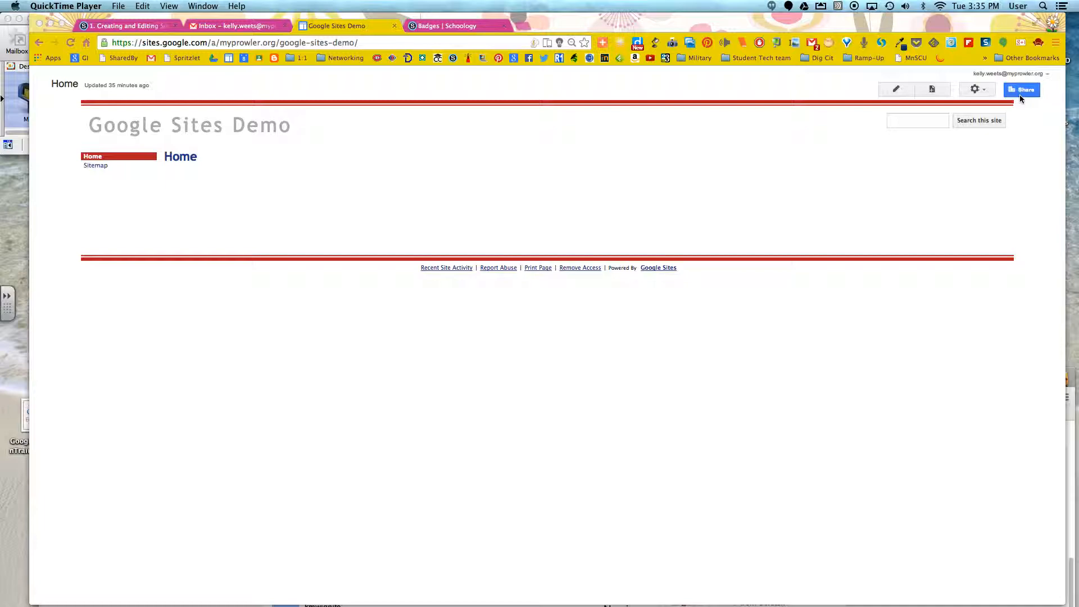
# Step: Open the site's sharing settings and compare each visibility option and its access levels
pyautogui.click(1019, 95)
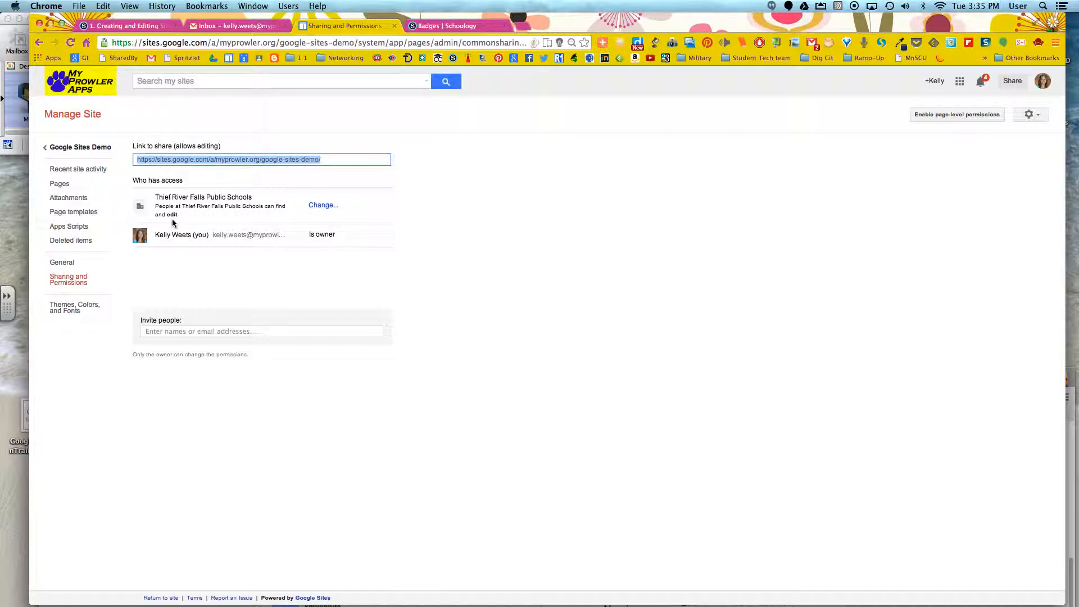
pyautogui.click(329, 206)
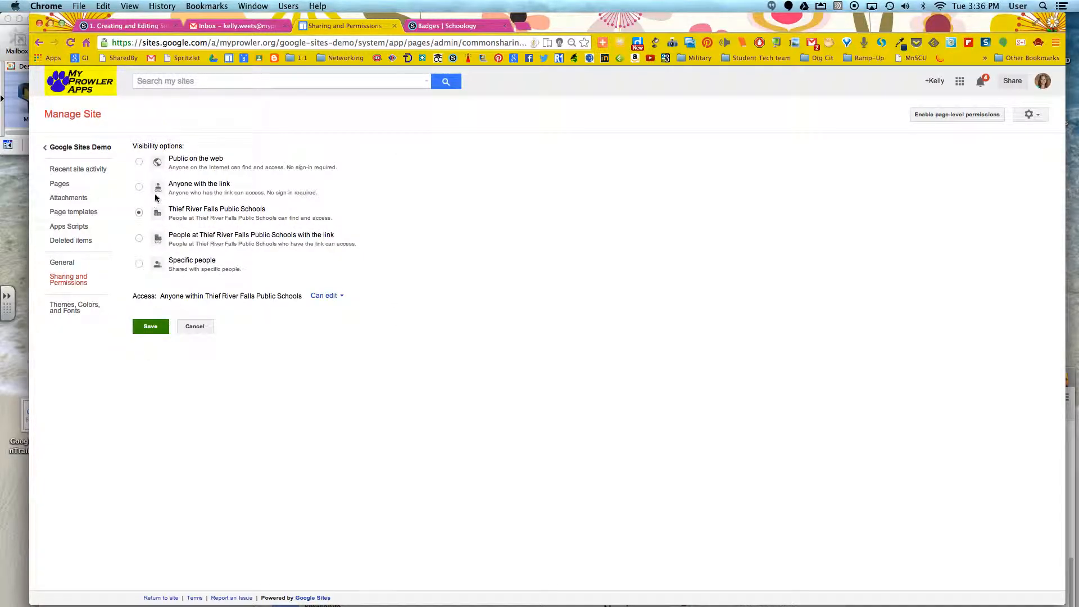
pyautogui.click(139, 162)
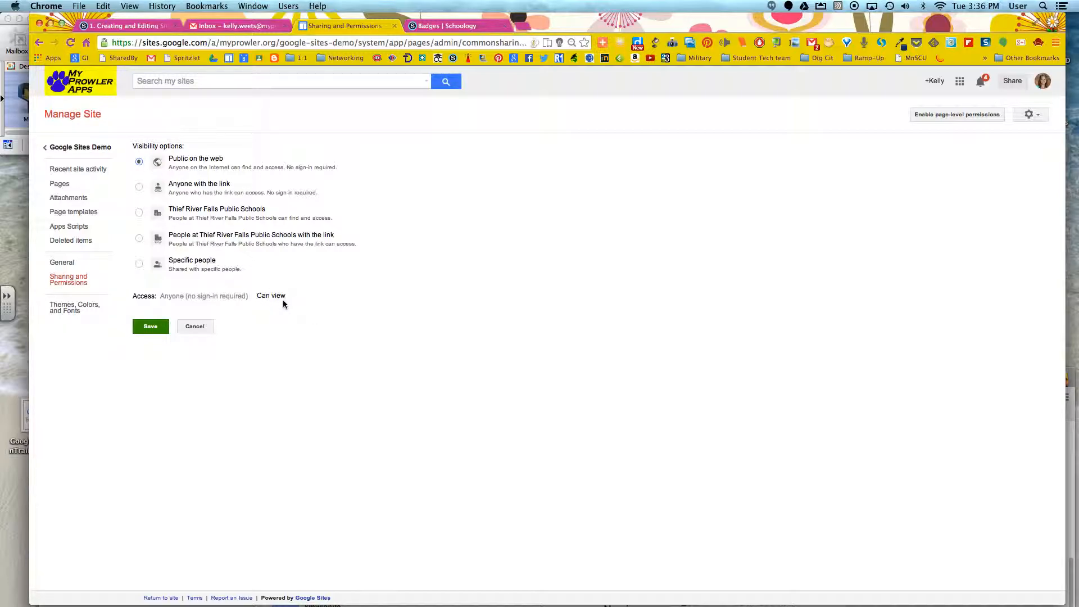
pyautogui.click(139, 188)
pyautogui.click(138, 213)
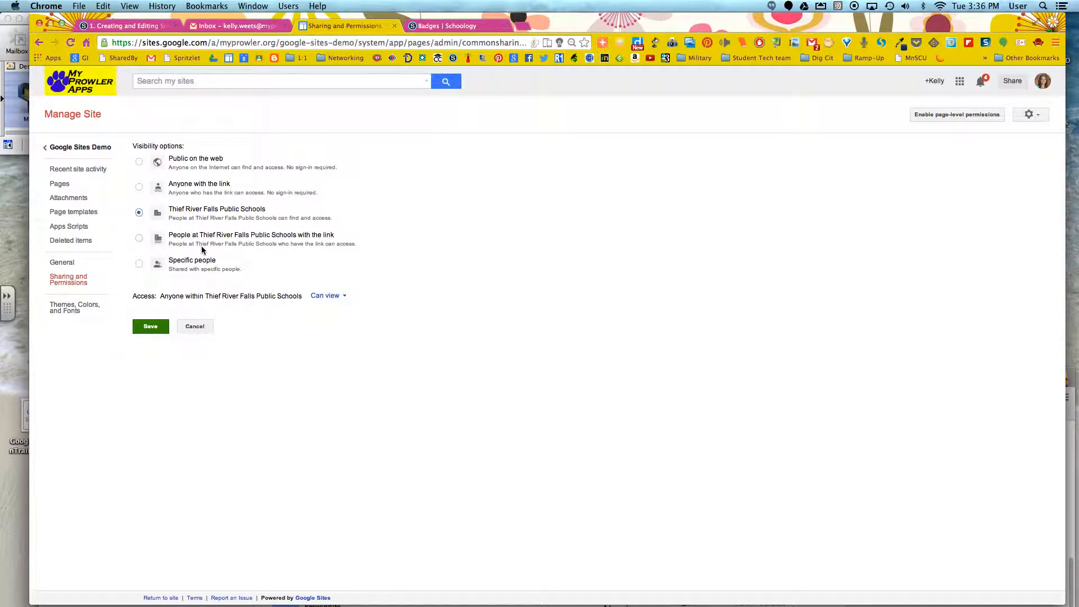
pyautogui.click(327, 300)
pyautogui.click(328, 273)
pyautogui.click(327, 296)
pyautogui.click(323, 280)
pyautogui.click(139, 238)
pyautogui.click(329, 295)
# Step: Set the site's visibility to Specific people and save the change
pyautogui.click(381, 274)
pyautogui.click(138, 264)
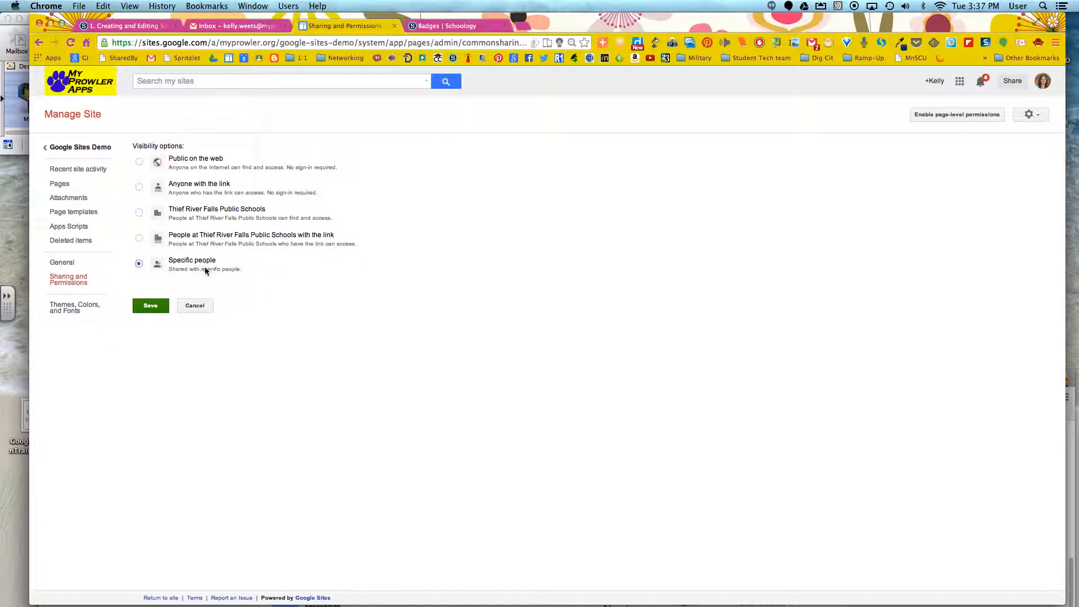
pyautogui.click(152, 305)
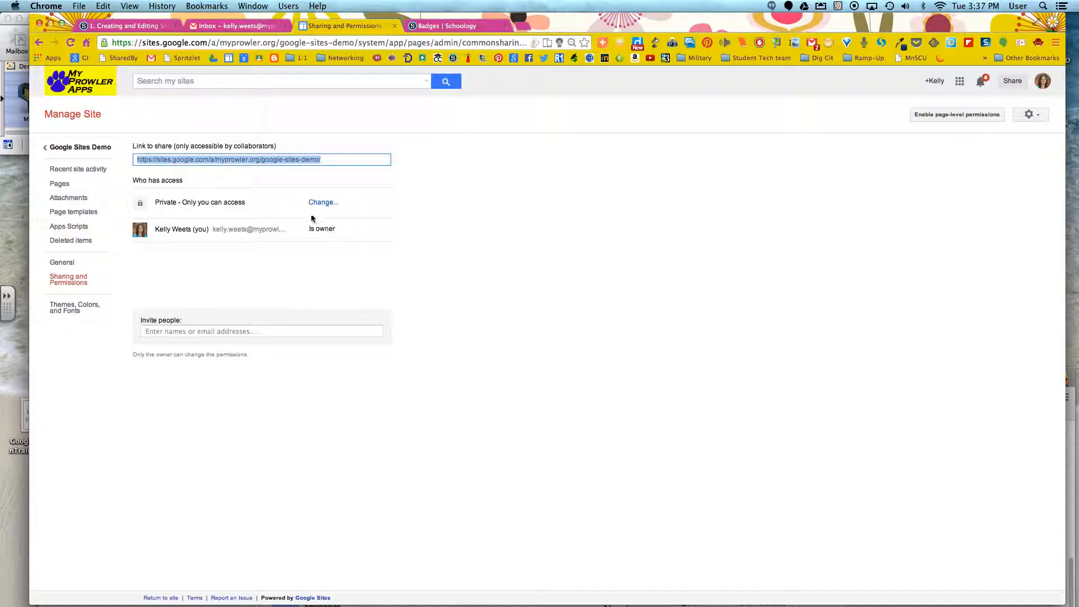
pyautogui.click(240, 332)
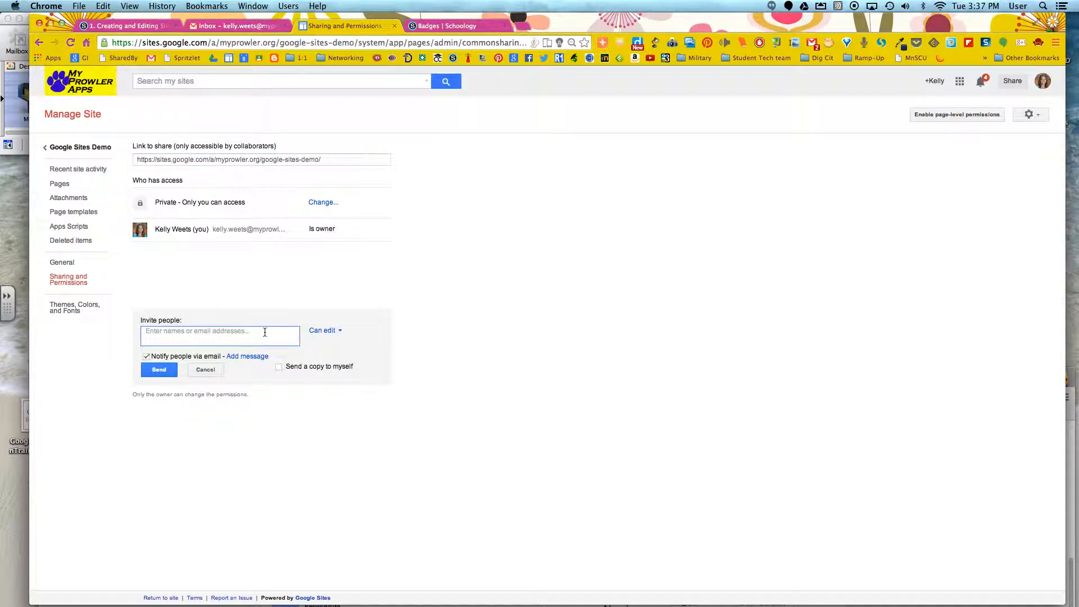
pyautogui.write('shane')
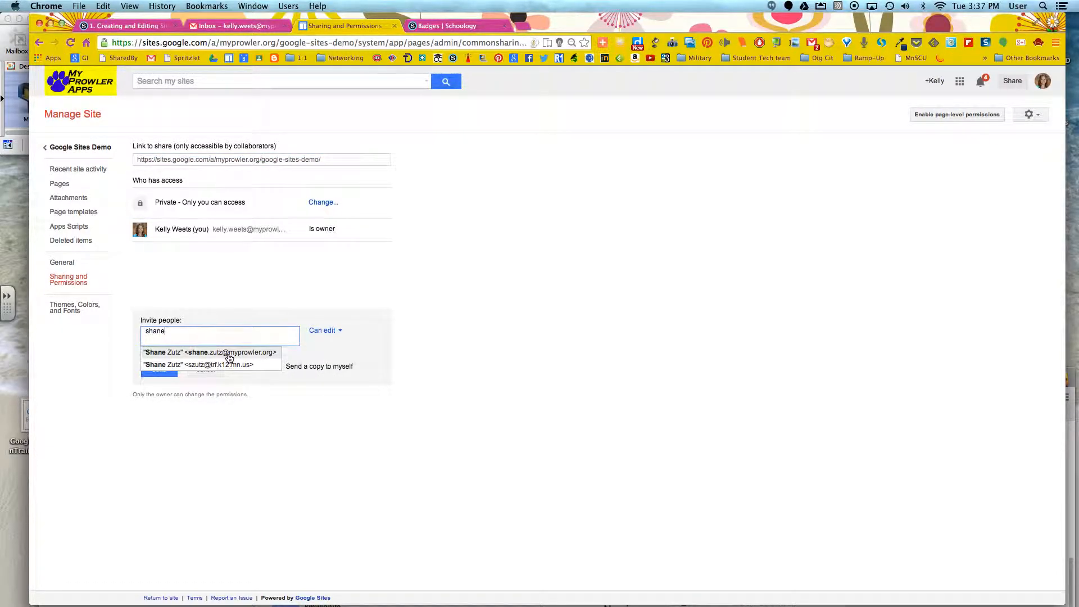
pyautogui.click(262, 355)
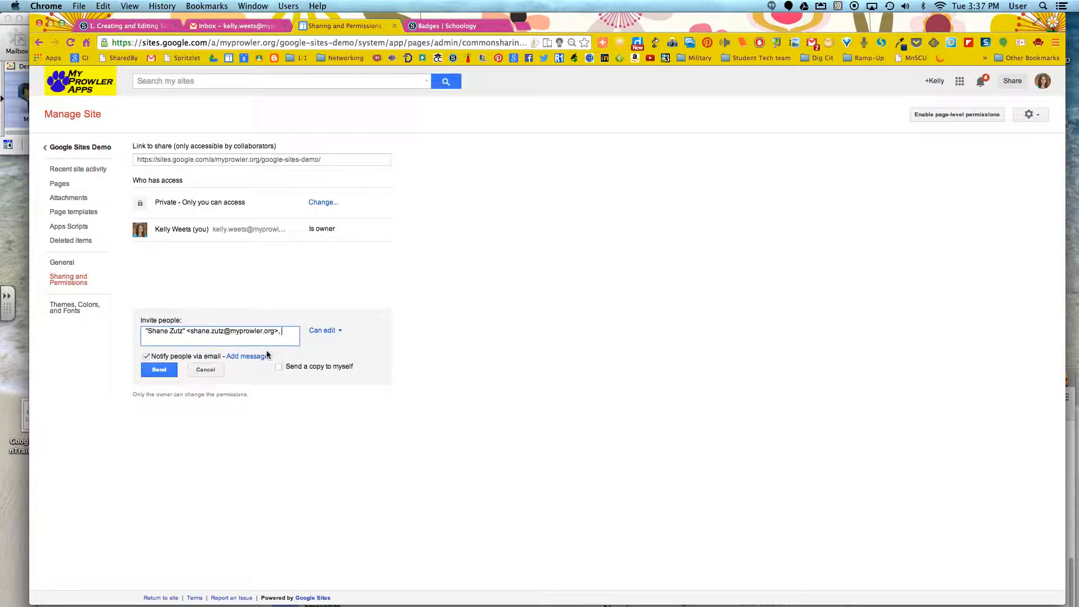
pyautogui.click(312, 330)
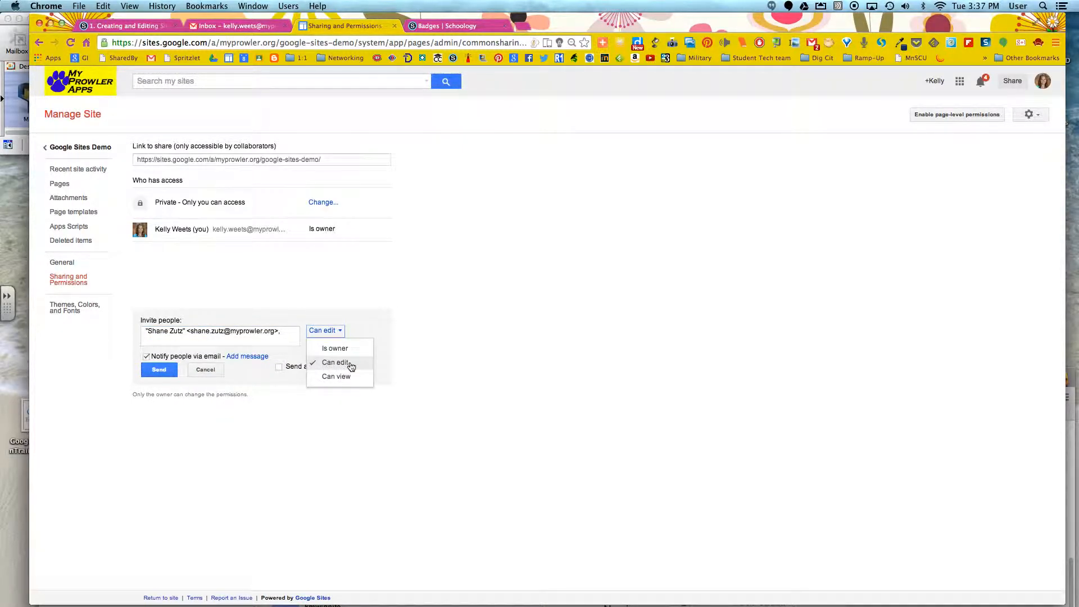
pyautogui.click(206, 369)
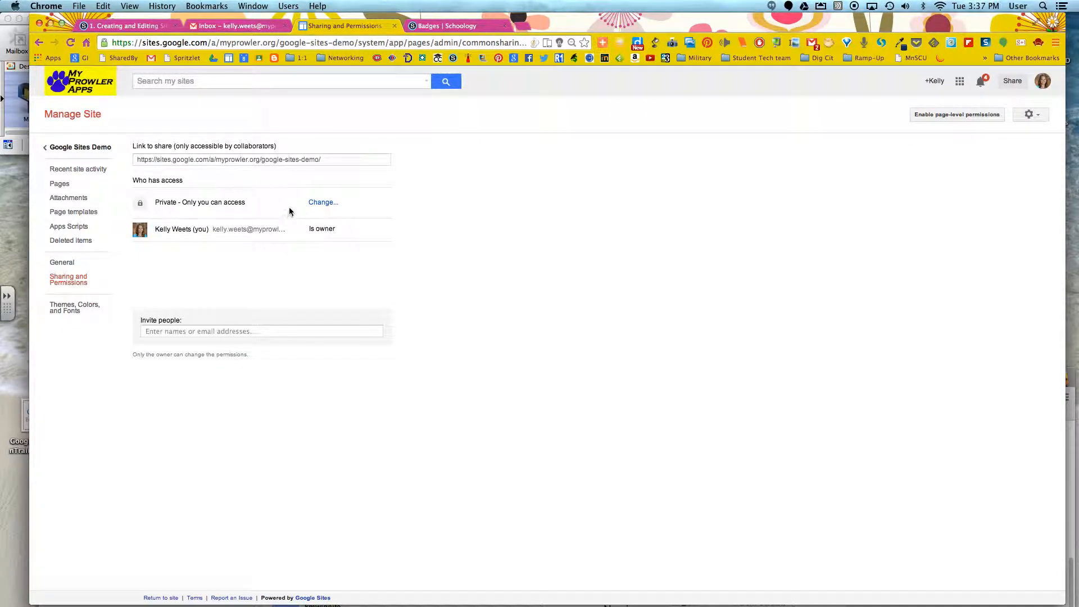
# Step: Leave the visibility options unchanged and return to the site's home page
pyautogui.click(328, 205)
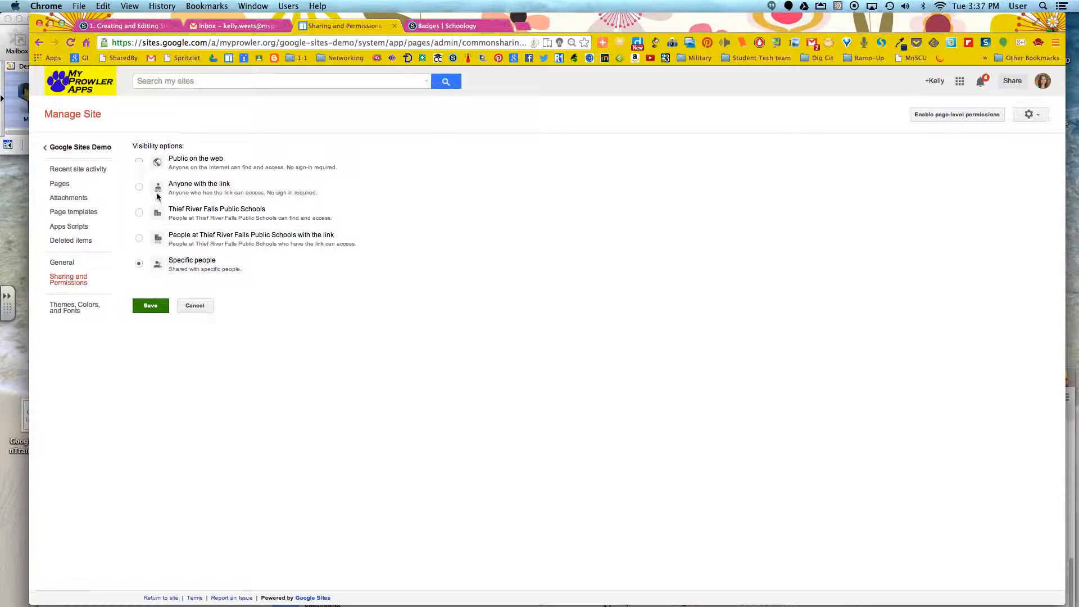
pyautogui.click(200, 305)
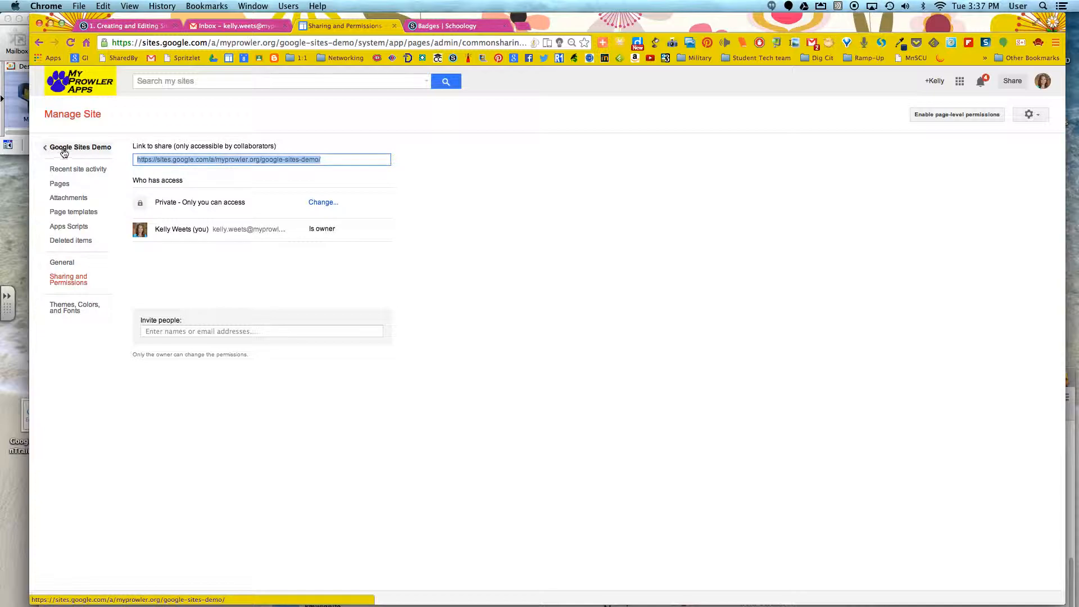
pyautogui.click(93, 151)
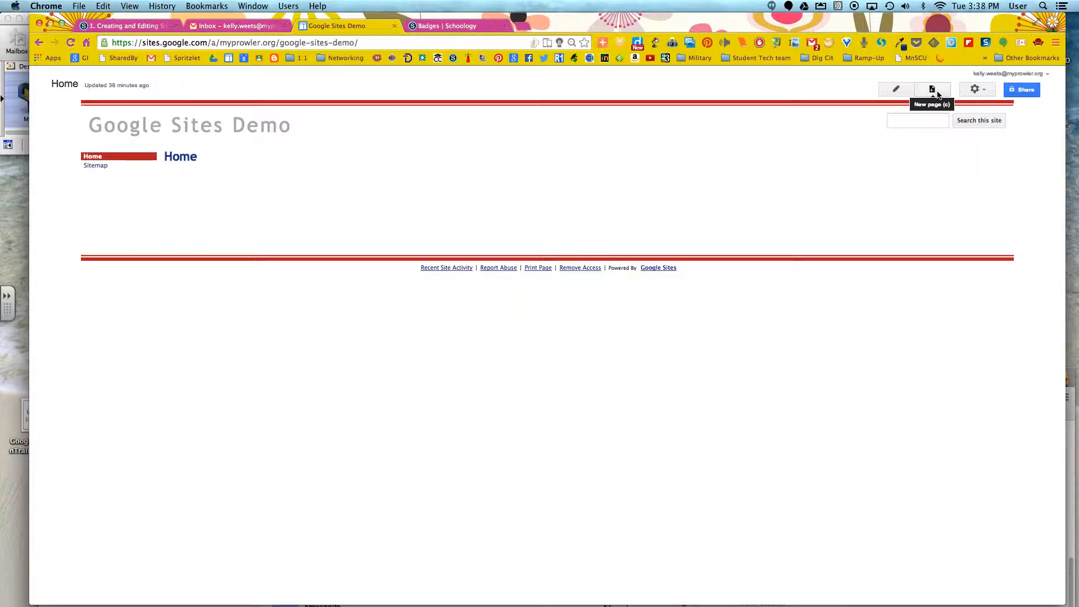
# Step: Open the site layout editor and remove the sidebar from the layout
pyautogui.click(977, 91)
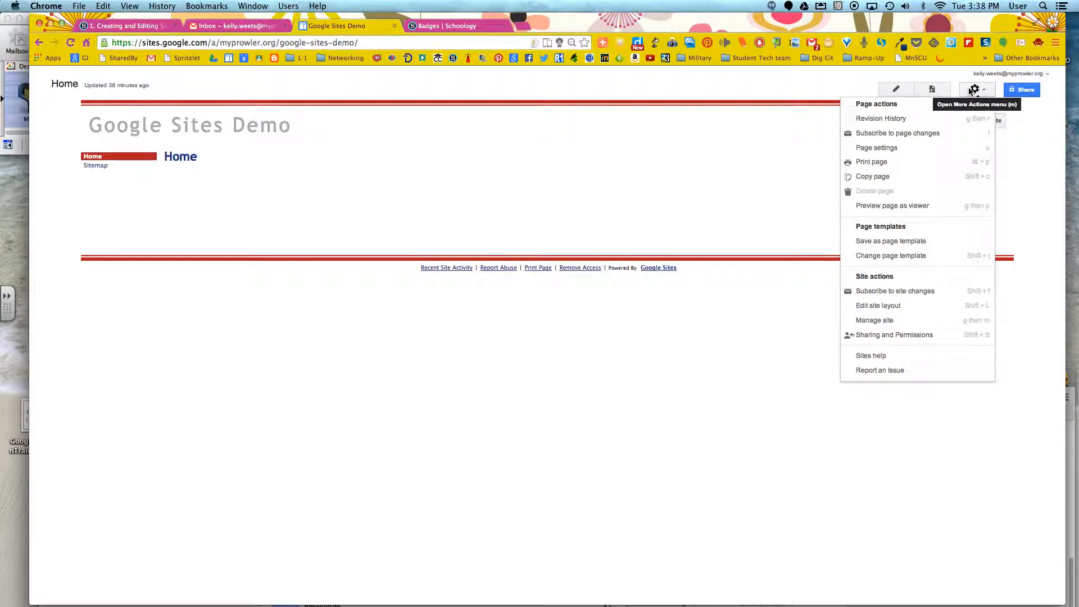
pyautogui.click(878, 307)
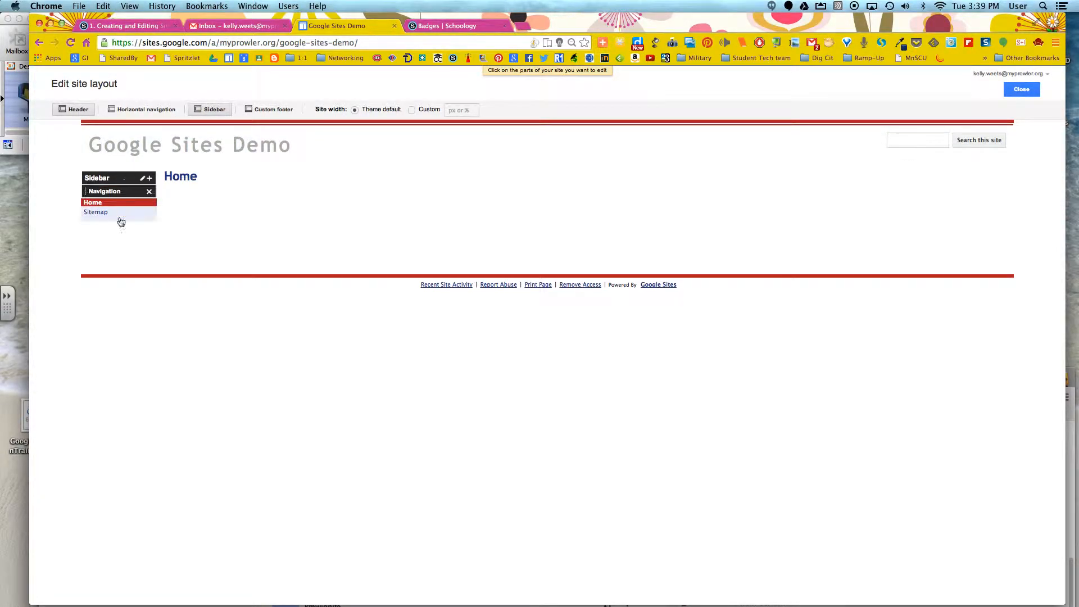
pyautogui.click(213, 111)
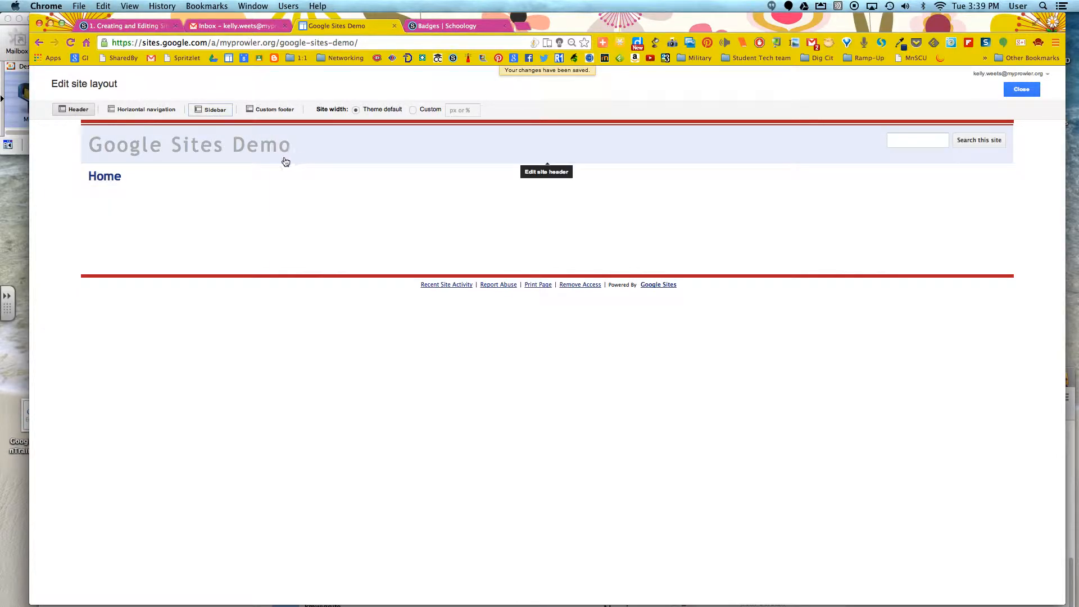
# Step: Toggle the header off and back on, and add horizontal navigation to the site layout
pyautogui.click(73, 110)
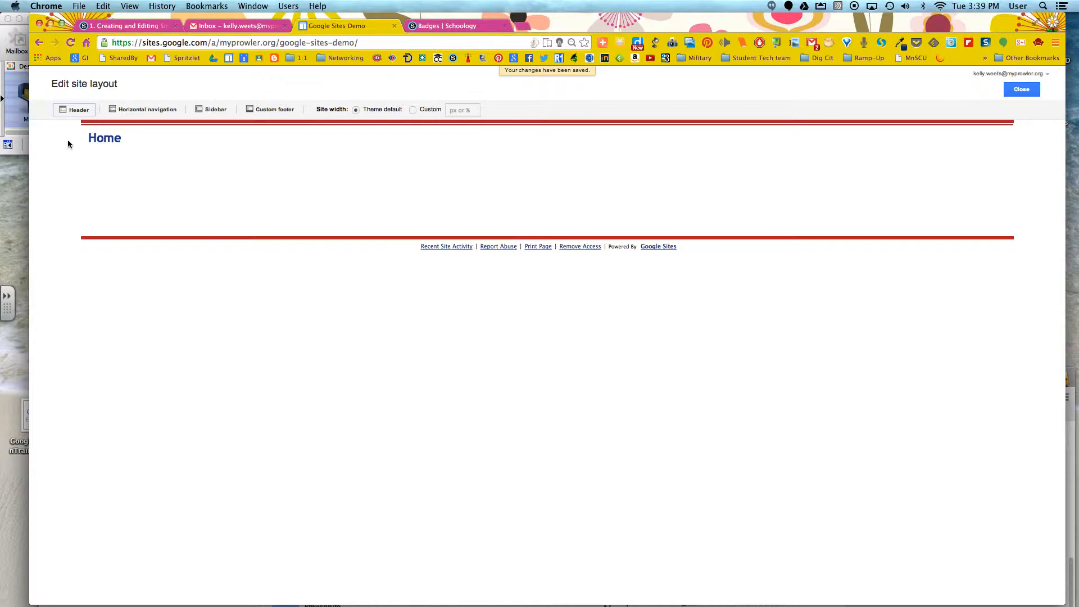
pyautogui.click(73, 111)
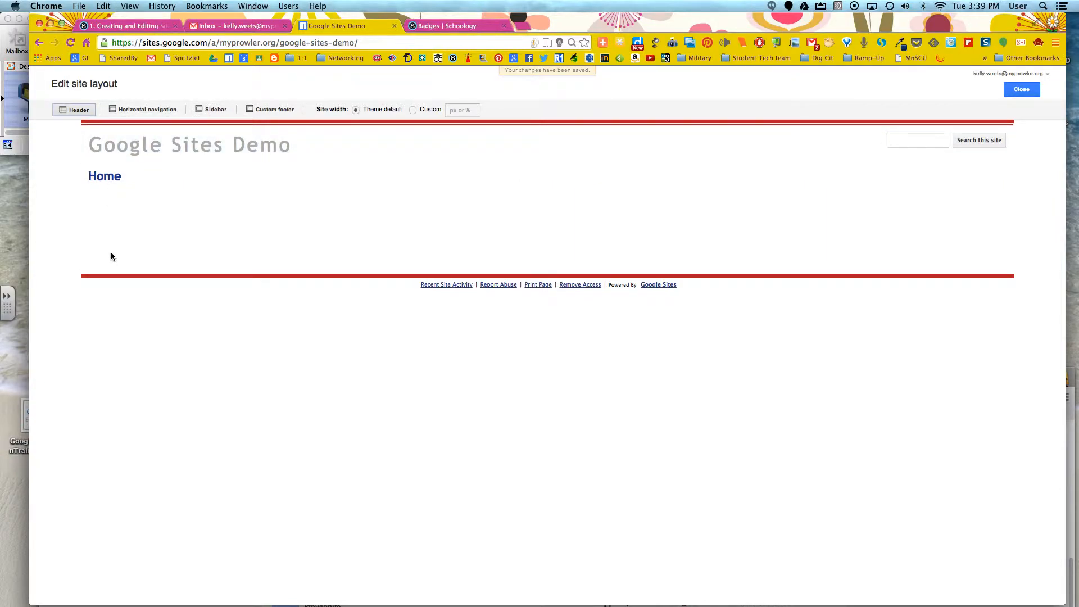
pyautogui.click(141, 110)
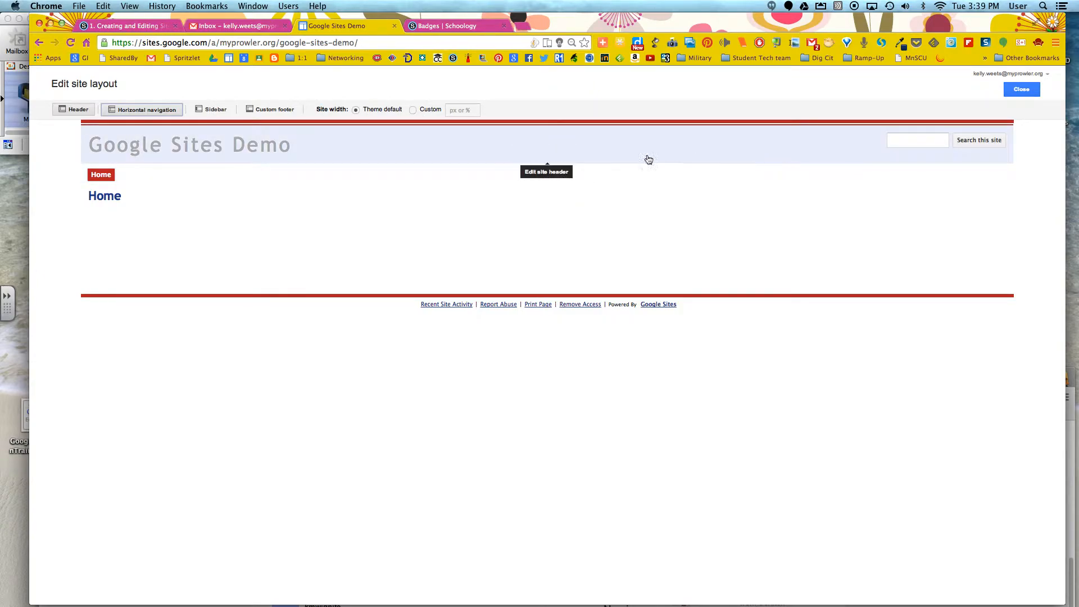
# Step: Open the site header configuration, cancel it, and close the layout editor
pyautogui.click(214, 150)
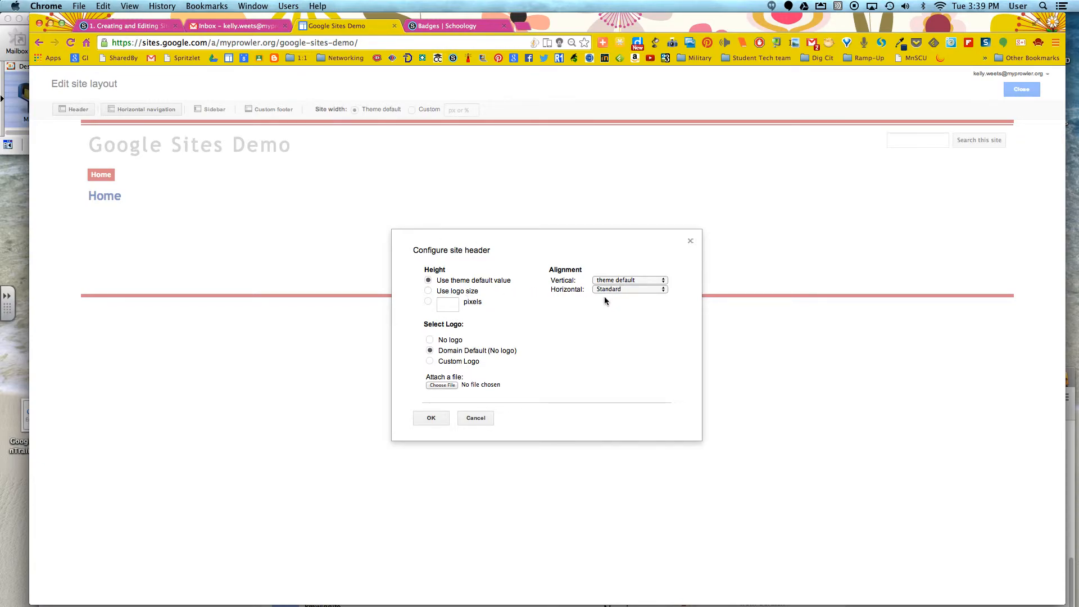
pyautogui.click(476, 417)
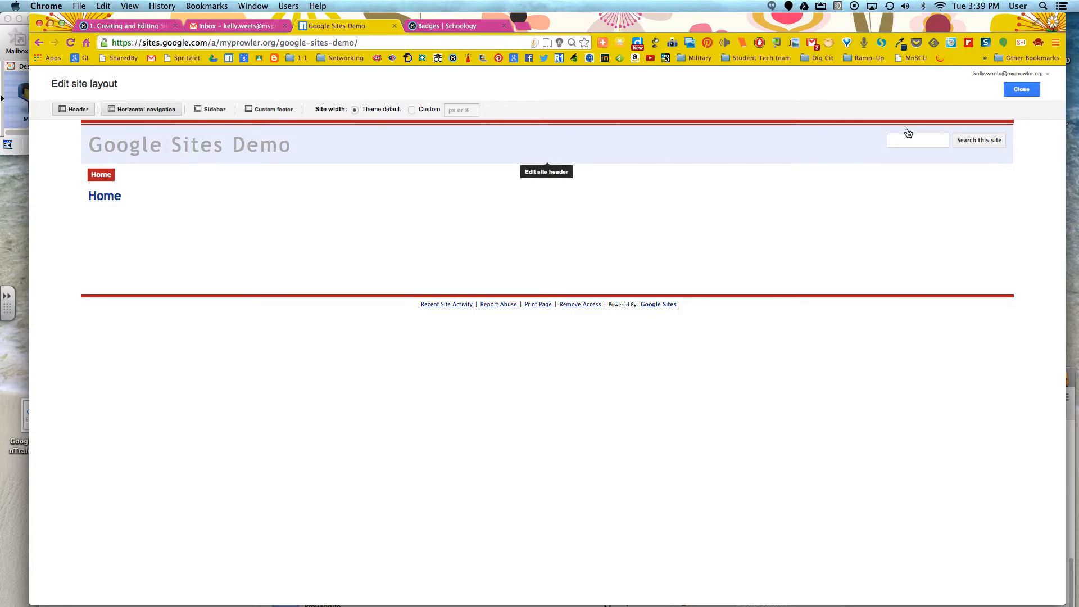
pyautogui.click(1031, 89)
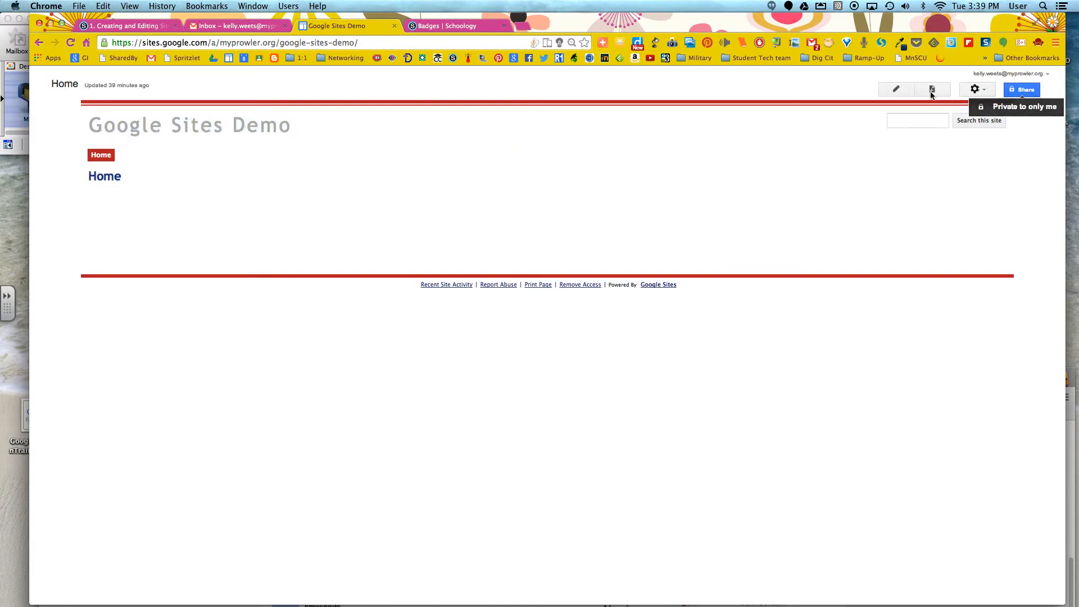